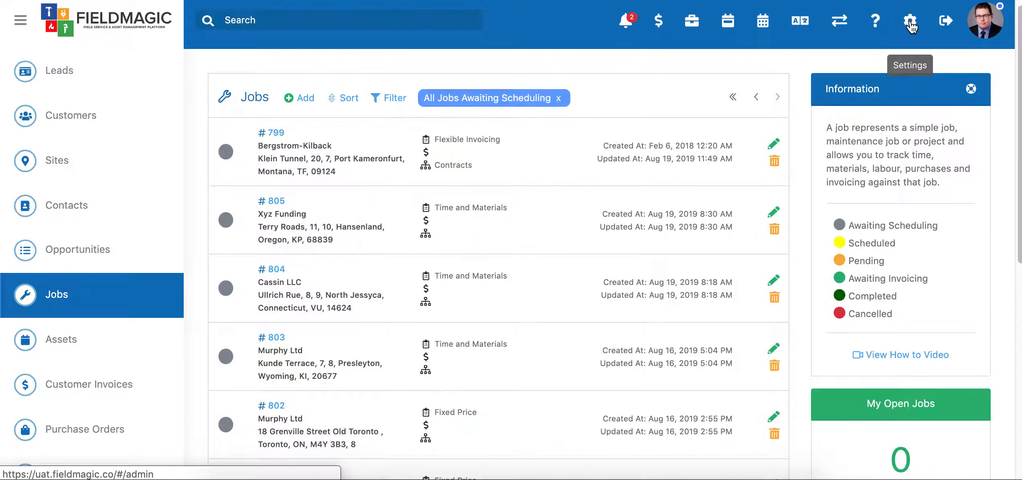
Step: Open the Project Templates administration page and start a new project template
{"action": "left_click", "coordinate": [912, 26]}
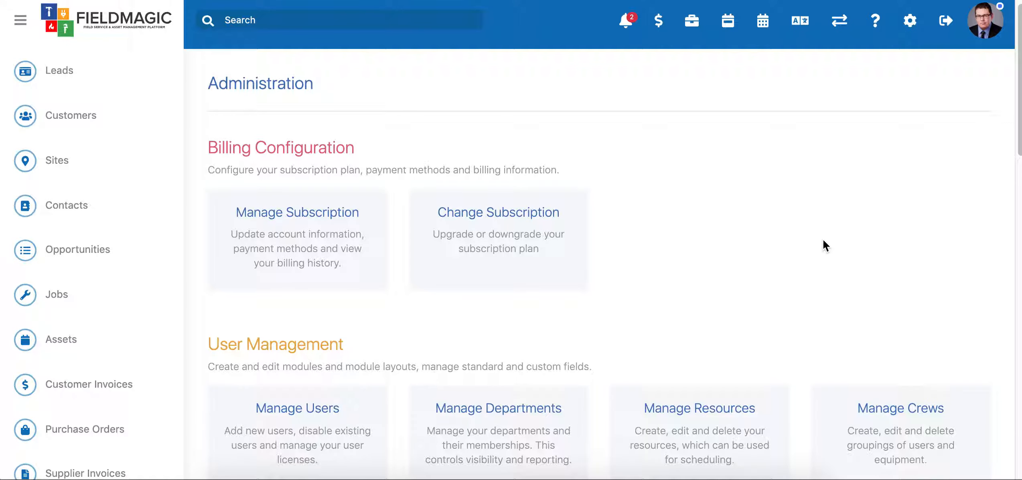
{"action": "scroll", "coordinate": [823, 240], "scroll_direction": "down", "scroll_amount": 10}
{"action": "scroll", "coordinate": [826, 244], "scroll_direction": "down", "scroll_amount": 10}
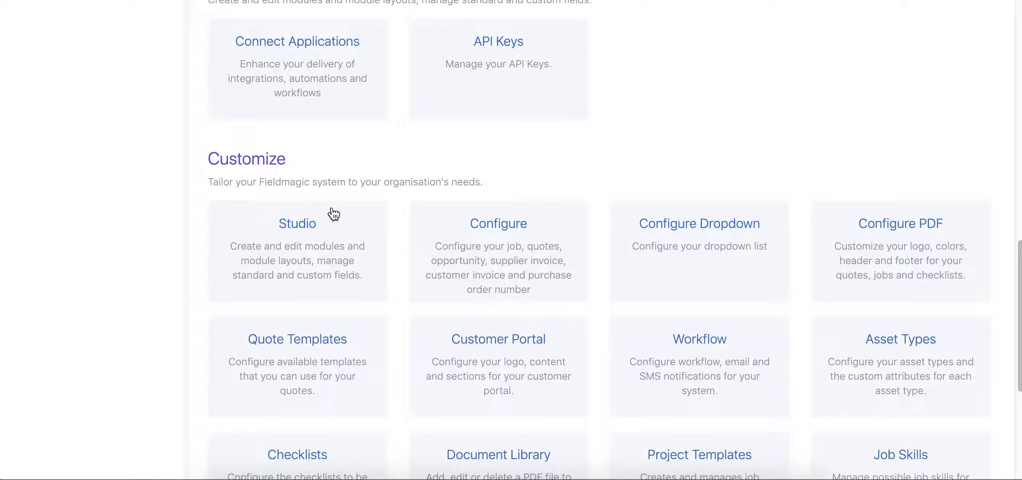
{"action": "scroll", "coordinate": [670, 160], "scroll_direction": "down", "scroll_amount": 2}
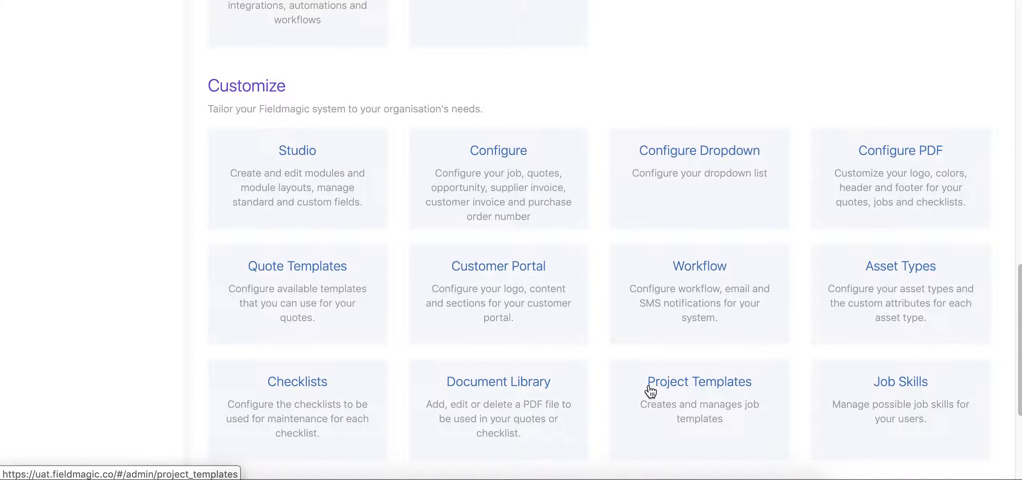
{"action": "left_click", "coordinate": [721, 388]}
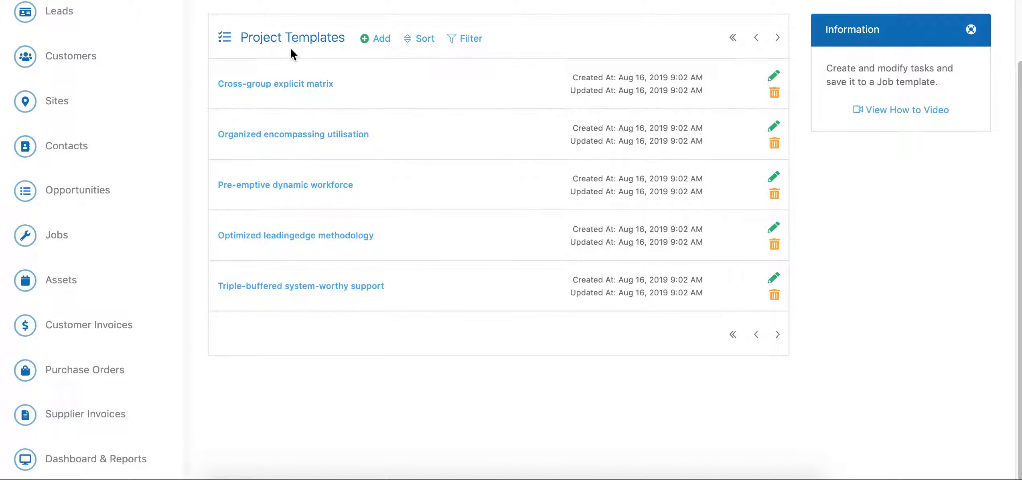
{"action": "left_click", "coordinate": [379, 41]}
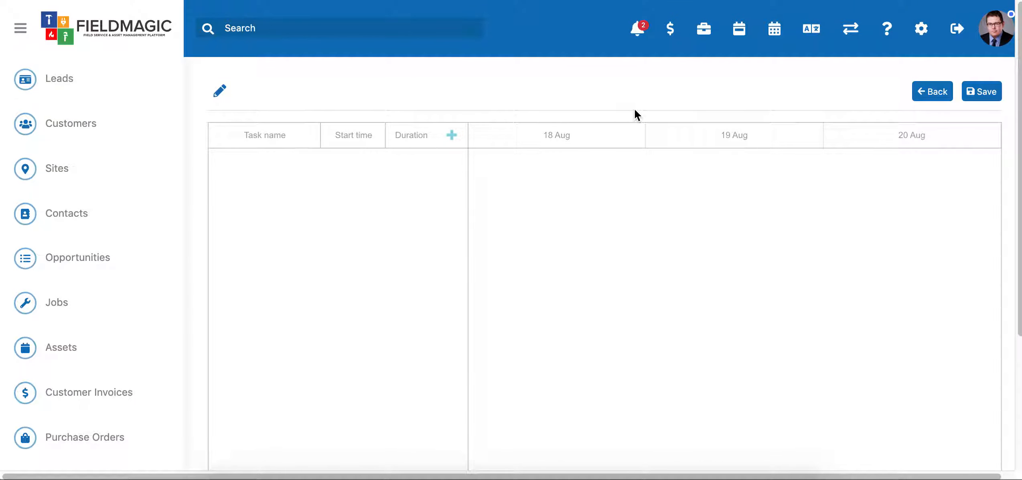
Step: Name the new project template "Installation Template"
{"action": "left_click", "coordinate": [219, 91]}
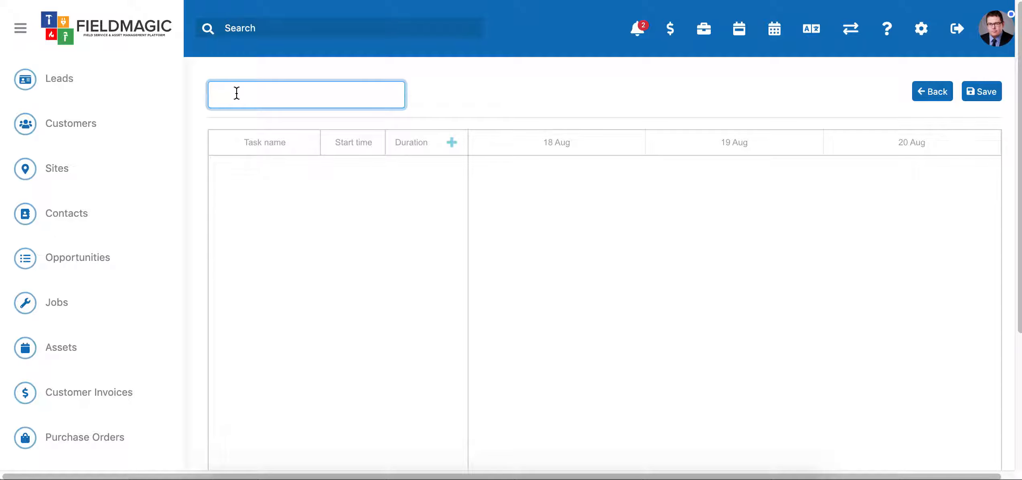
{"action": "type", "text": "Fit-off"}
{"action": "key", "text": "BackSpace"}
{"action": "key", "text": "BackSpace"}
{"action": "key", "text": "BackSpace"}
{"action": "key", "text": "BackSpace"}
{"action": "key", "text": "BackSpace"}
{"action": "key", "text": "BackSpace"}
{"action": "key", "text": "BackSpace"}
{"action": "key", "text": "BackSpace"}
{"action": "type", "text": "Instalaltion"}
{"action": "key", "text": "BackSpace"}
{"action": "key", "text": "BackSpace"}
{"action": "key", "text": "BackSpace"}
{"action": "key", "text": "BackSpace"}
{"action": "key", "text": "BackSpace"}
{"action": "key", "text": "BackSpace"}
{"action": "type", "text": "lation Template"}
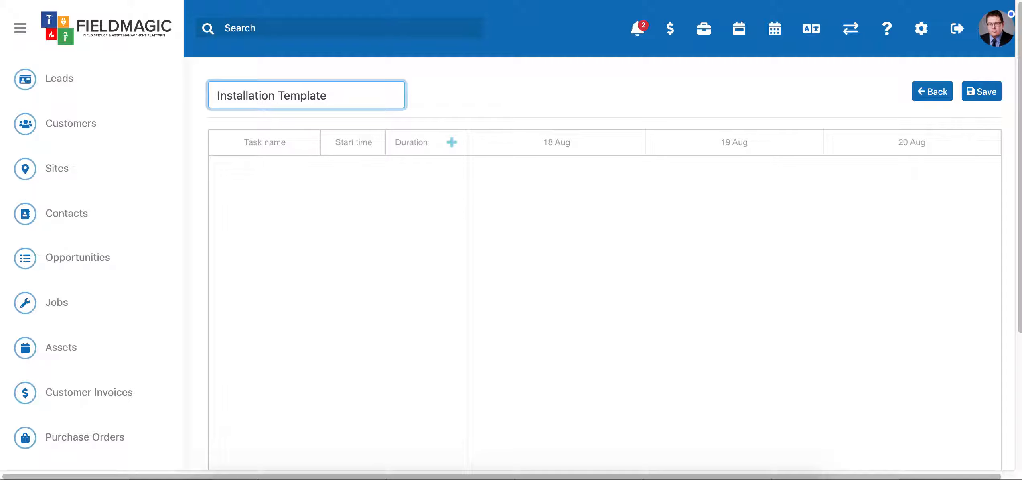
{"action": "key", "text": "Return"}
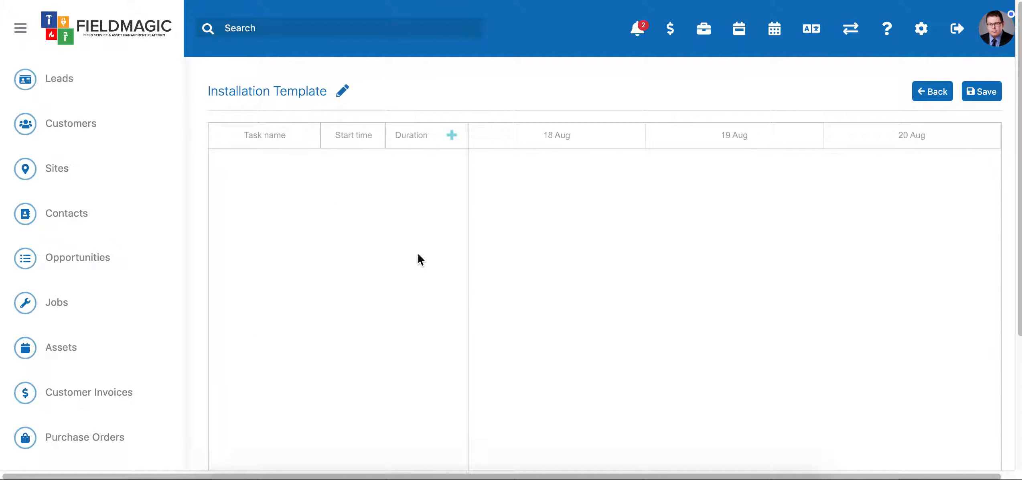
Step: Add a task to the template named "Deposit" with the description "Deposit required"
{"action": "left_click", "coordinate": [452, 137]}
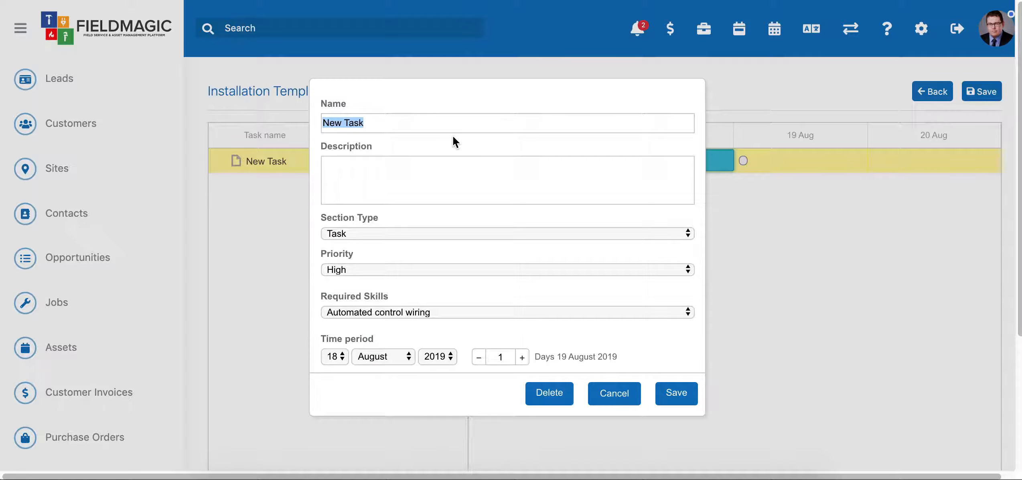
{"action": "type", "text": "Deposit"}
{"action": "left_click", "coordinate": [410, 178]}
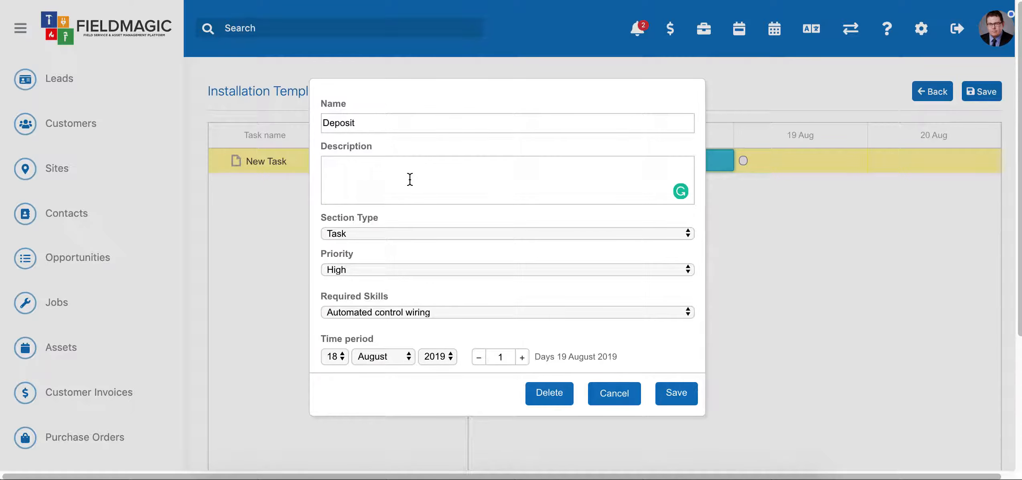
{"action": "type", "text": "Deposit required"}
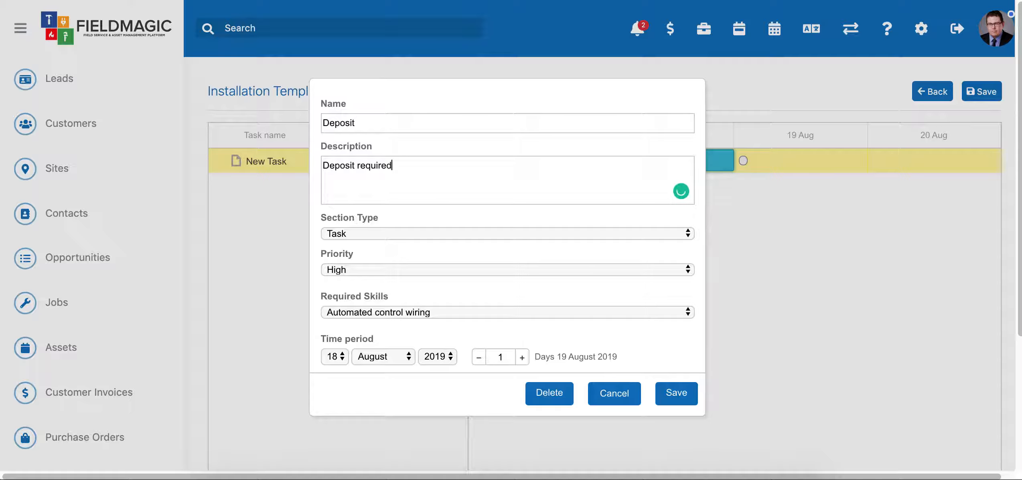
Step: Make the Deposit item a Milestone with a payment percentage of 30 and save it
{"action": "left_click", "coordinate": [365, 232]}
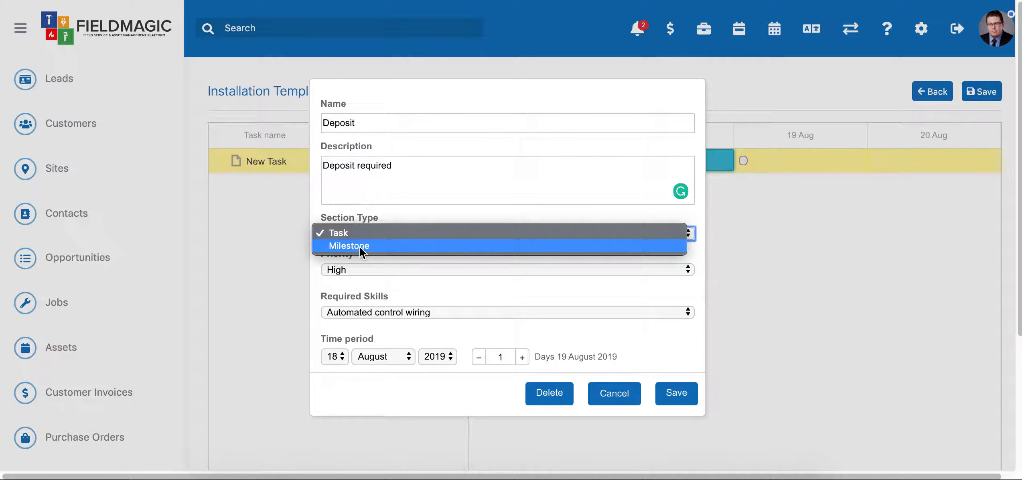
{"action": "left_click", "coordinate": [355, 245]}
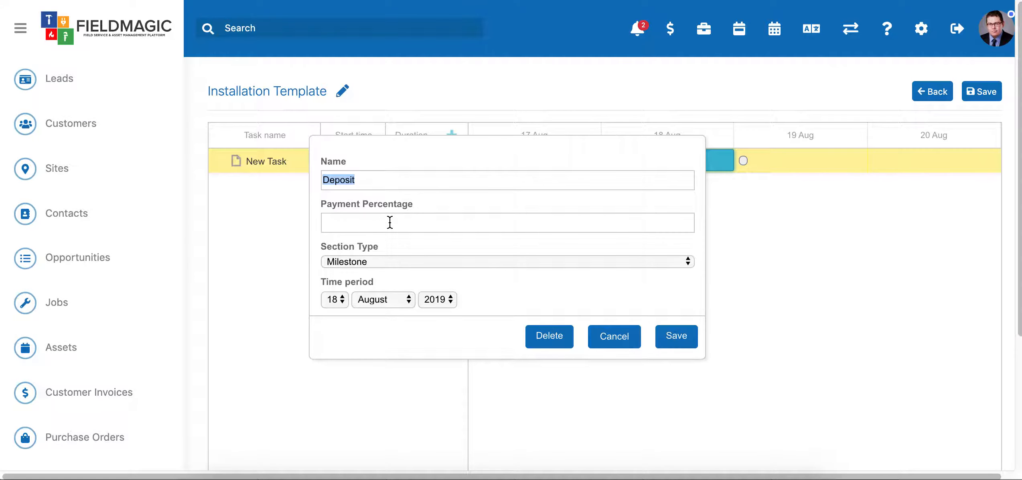
{"action": "left_click", "coordinate": [416, 218]}
{"action": "type", "text": "30"}
{"action": "left_click", "coordinate": [684, 336]}
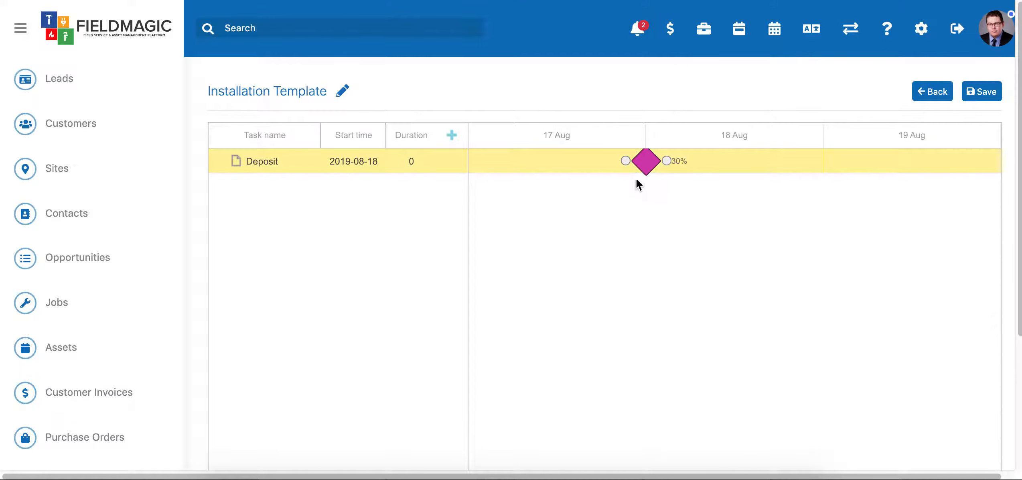
{"action": "mouse_move", "coordinate": [652, 168]}
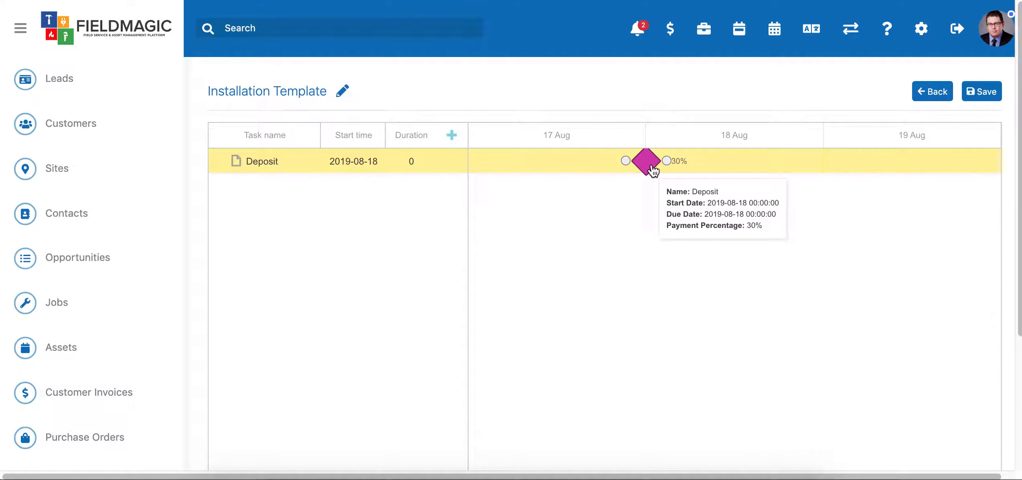
Step: Add a second item of type Task named "Fit-Off" with Normal priority
{"action": "left_click", "coordinate": [451, 136]}
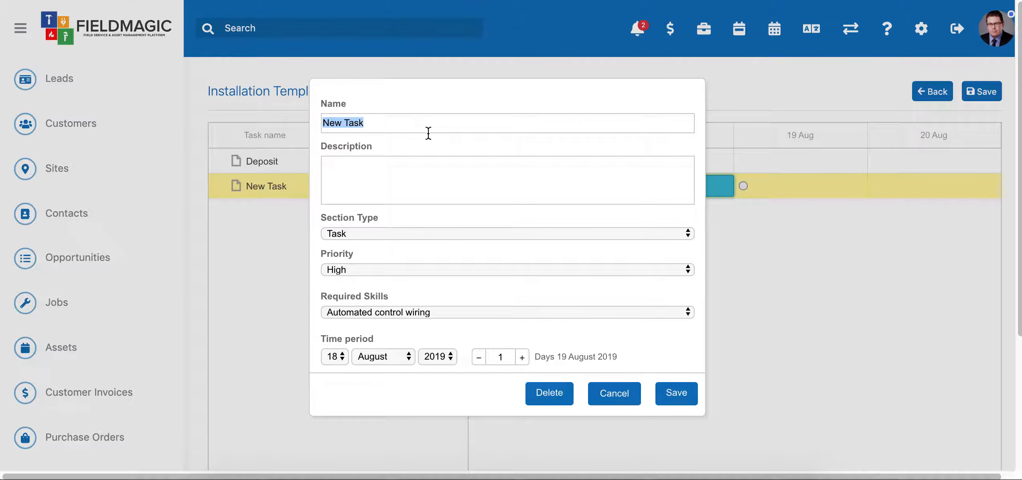
{"action": "type", "text": "Fit-Off"}
{"action": "left_click", "coordinate": [373, 267]}
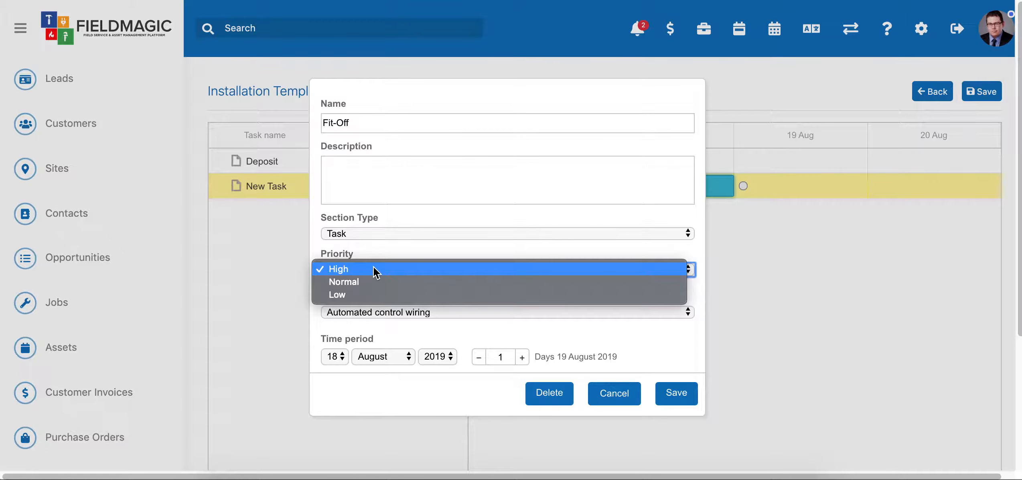
{"action": "left_click", "coordinate": [360, 283]}
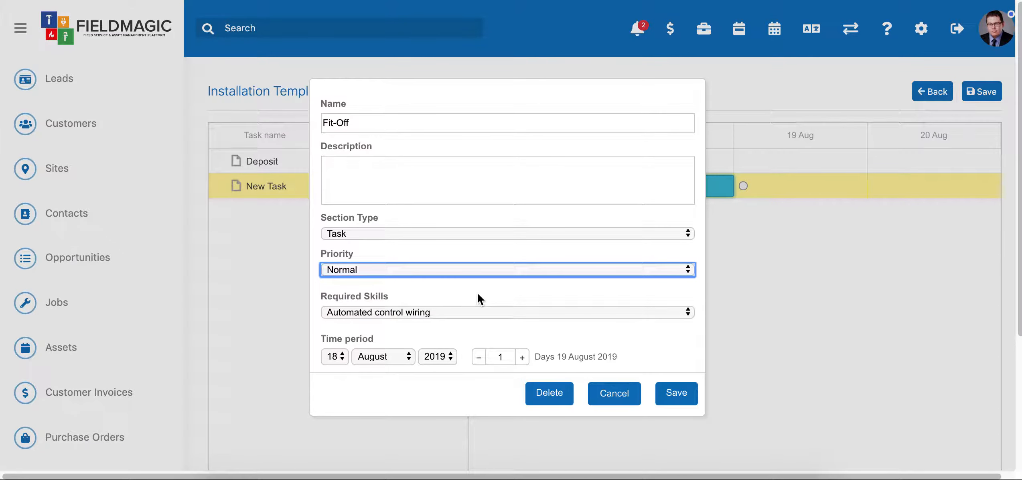
Step: Keep Automated control wiring as the Fit-Off task's required skill, set its duration to 3 days and save it
{"action": "left_click", "coordinate": [401, 312]}
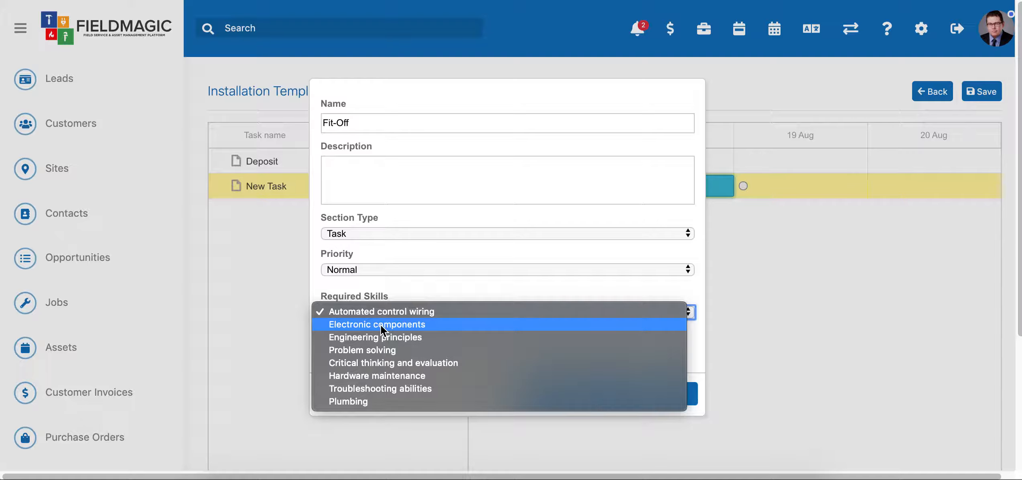
{"action": "left_click", "coordinate": [369, 311]}
{"action": "left_click", "coordinate": [522, 357]}
{"action": "left_click", "coordinate": [522, 357]}
{"action": "left_click", "coordinate": [522, 357]}
{"action": "left_click", "coordinate": [479, 357]}
{"action": "left_click", "coordinate": [691, 398]}
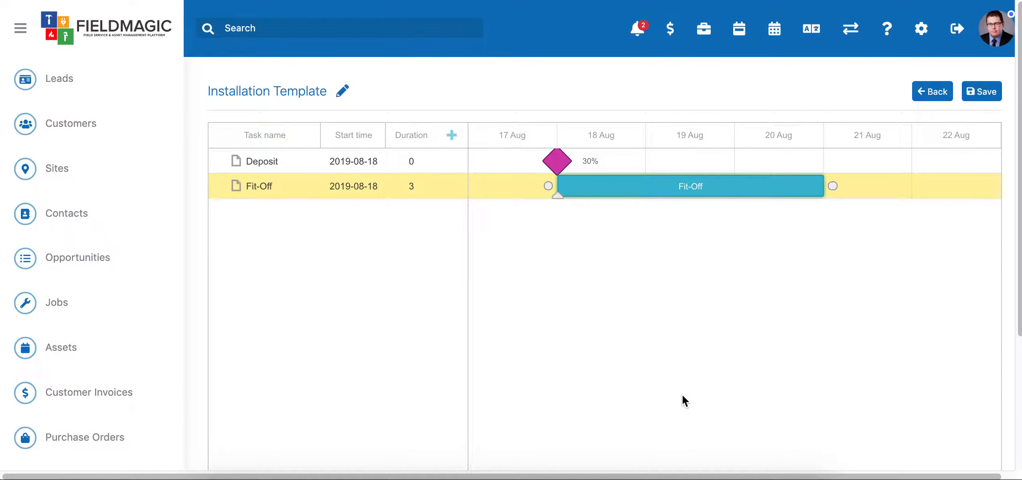
Step: Move the Fit-Off task to start on 19 August and link the Deposit milestone to it as its predecessor
{"action": "left_click_drag", "start_coordinate": [632, 186], "coordinate": [721, 187]}
{"action": "left_click_drag", "start_coordinate": [561, 161], "coordinate": [612, 187]}
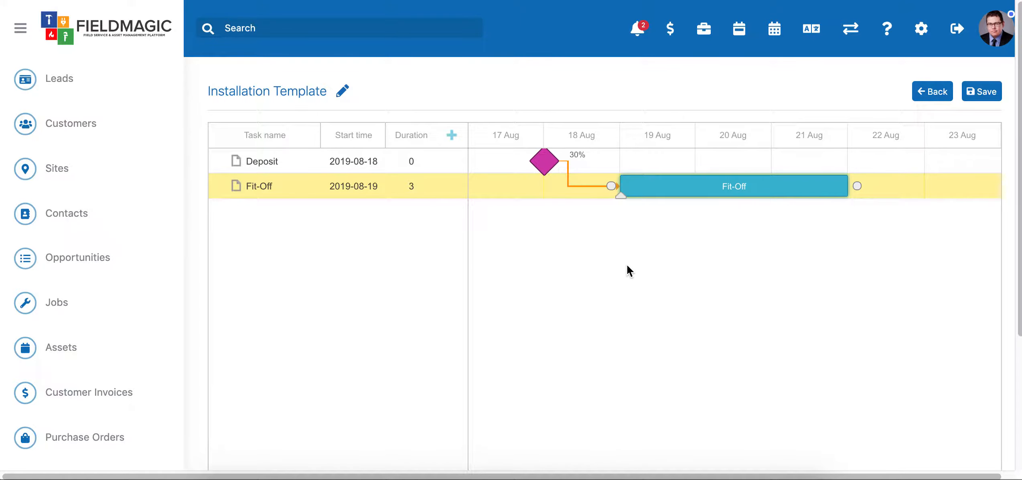
Step: Add a task named "Task C" with Electronic components as the required skill and save it
{"action": "left_click", "coordinate": [452, 135]}
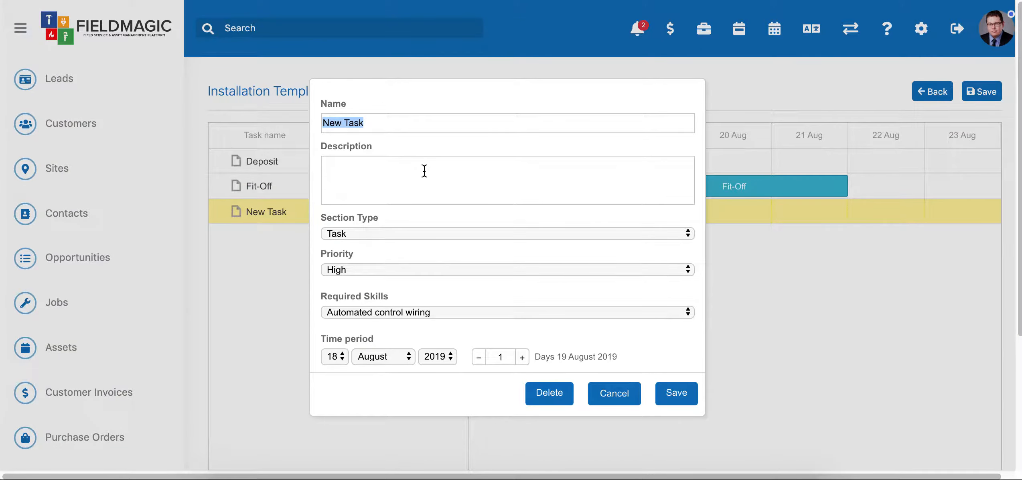
{"action": "type", "text": "Task C"}
{"action": "left_click", "coordinate": [542, 313]}
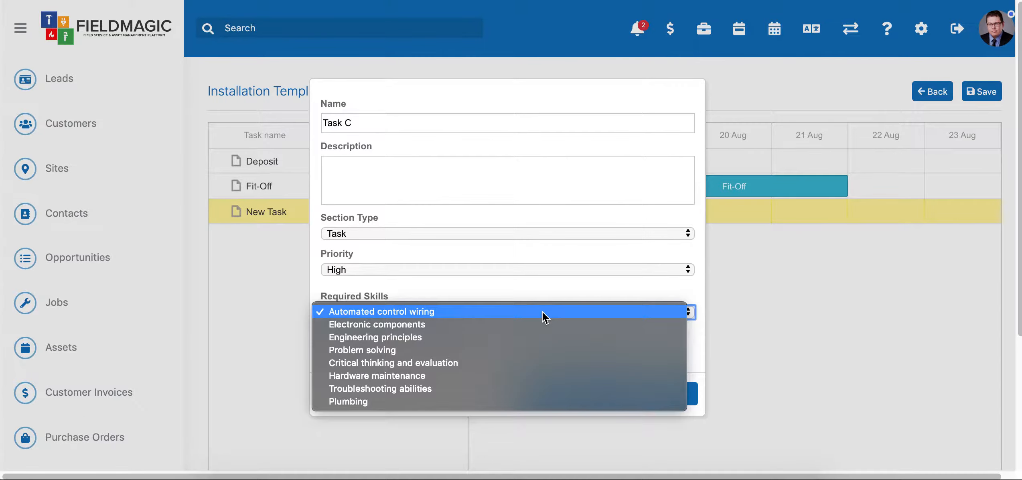
{"action": "left_click", "coordinate": [473, 325]}
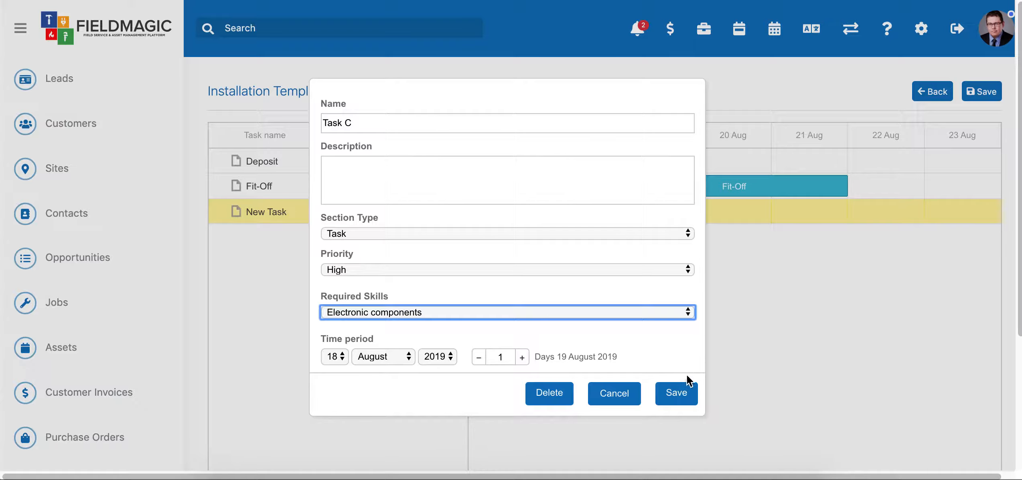
{"action": "left_click", "coordinate": [682, 391]}
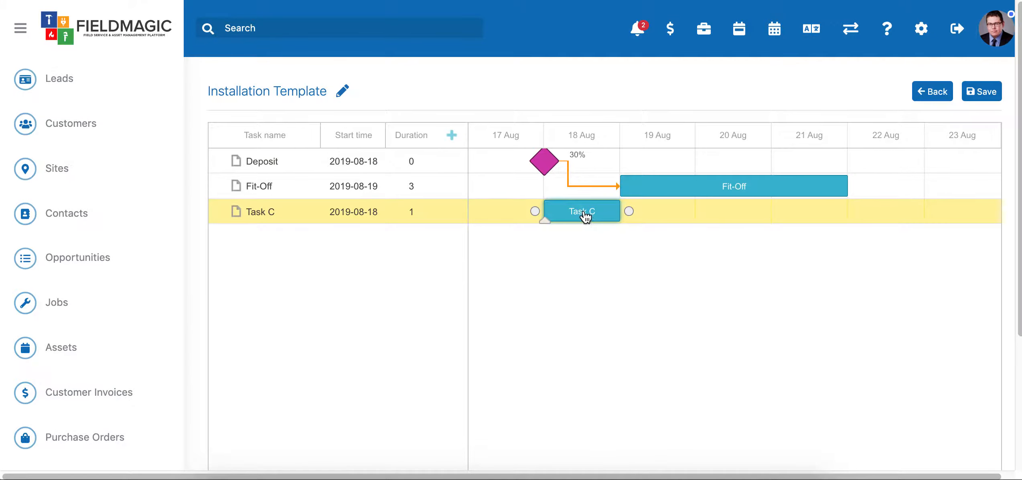
Step: Move Task C to start on 22 August and link the end of Fit-Off to its start
{"action": "left_click_drag", "start_coordinate": [584, 213], "coordinate": [658, 202]}
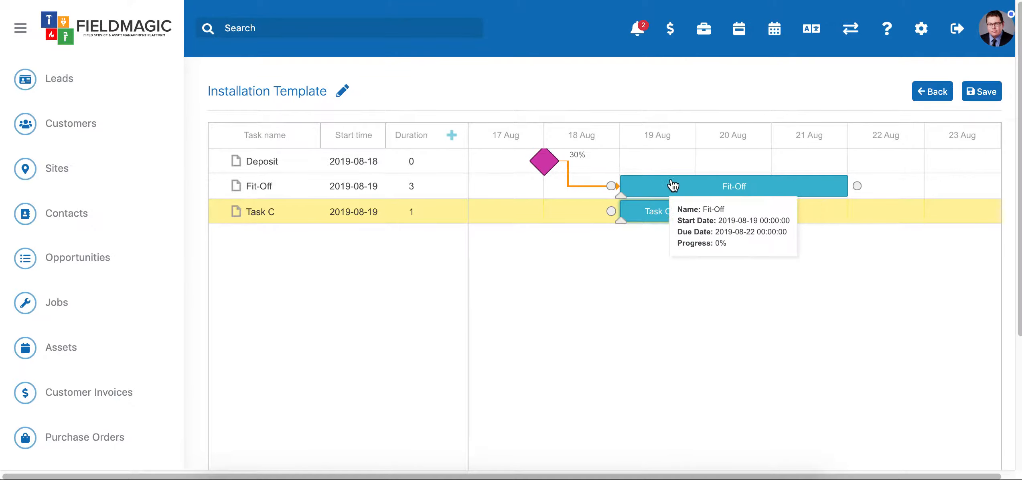
{"action": "left_click_drag", "start_coordinate": [659, 210], "coordinate": [910, 207]}
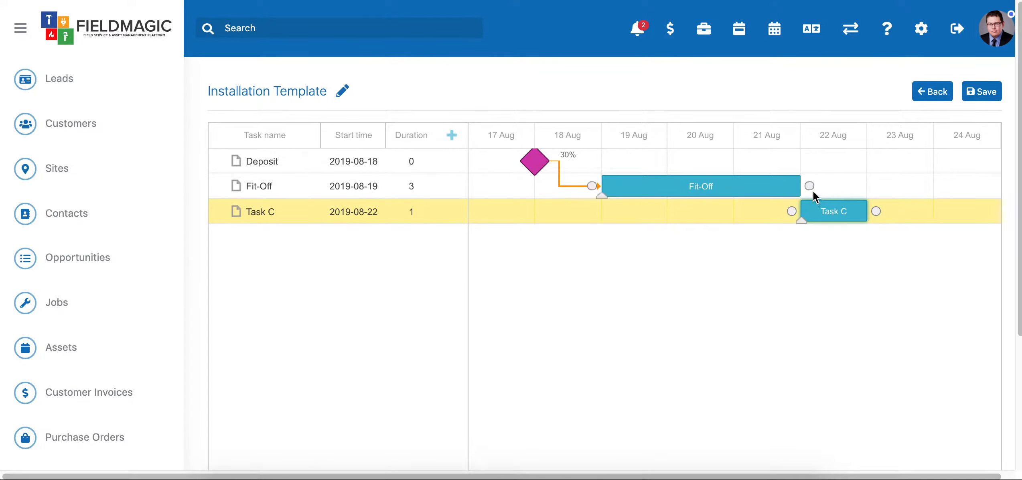
{"action": "left_click_drag", "start_coordinate": [809, 187], "coordinate": [794, 219]}
Step: Try to save the Installation Template with its current tasks and milestone
{"action": "left_click", "coordinate": [981, 94]}
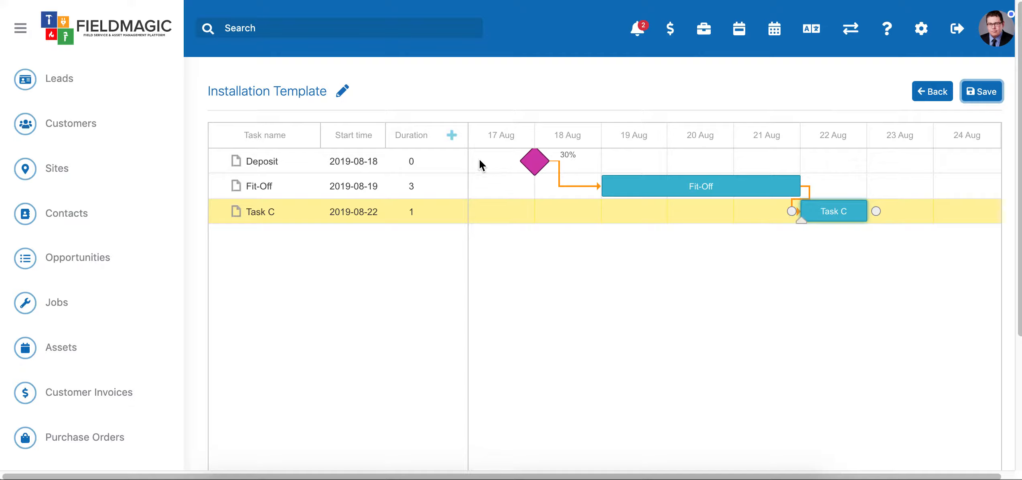
{"action": "left_click", "coordinate": [980, 95]}
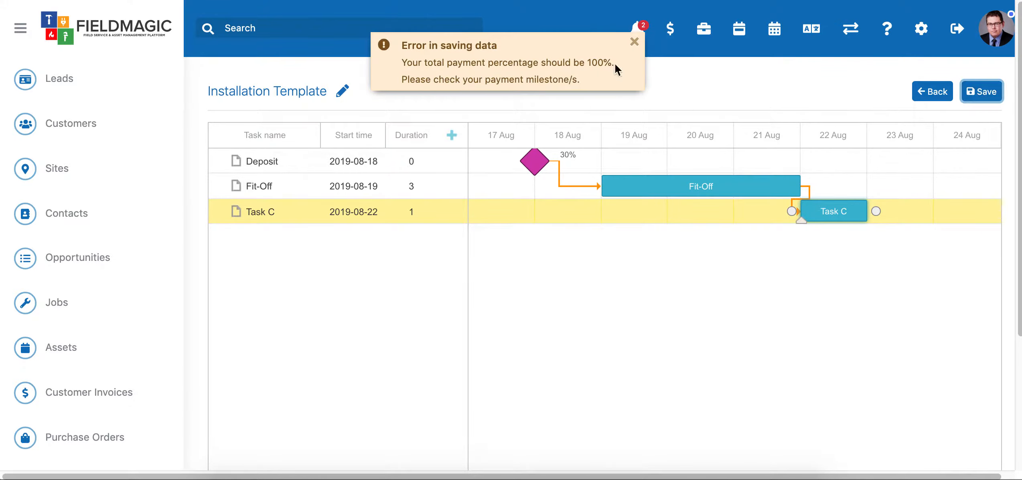
{"action": "left_click", "coordinate": [590, 65]}
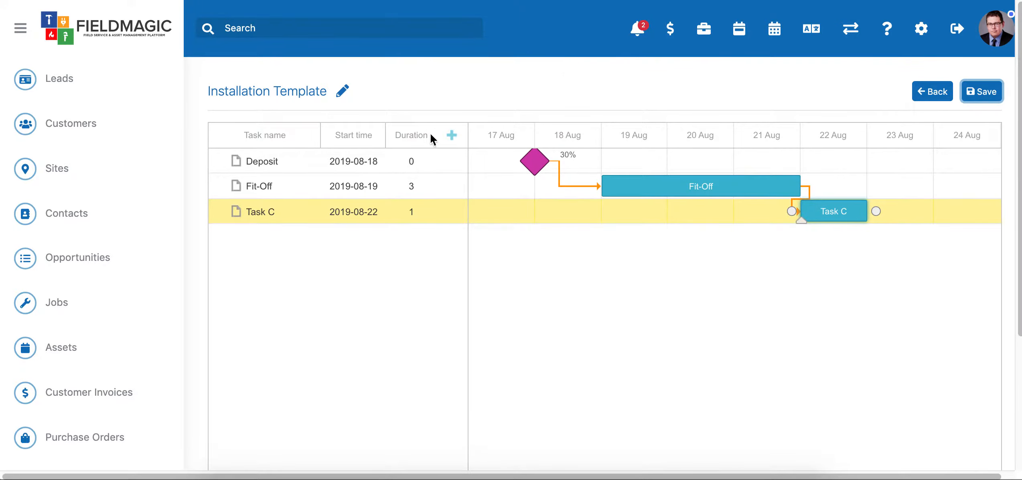
Step: Add a milestone named "Outstanding Amount" with a payment percentage of 70 and save it
{"action": "left_click", "coordinate": [452, 137]}
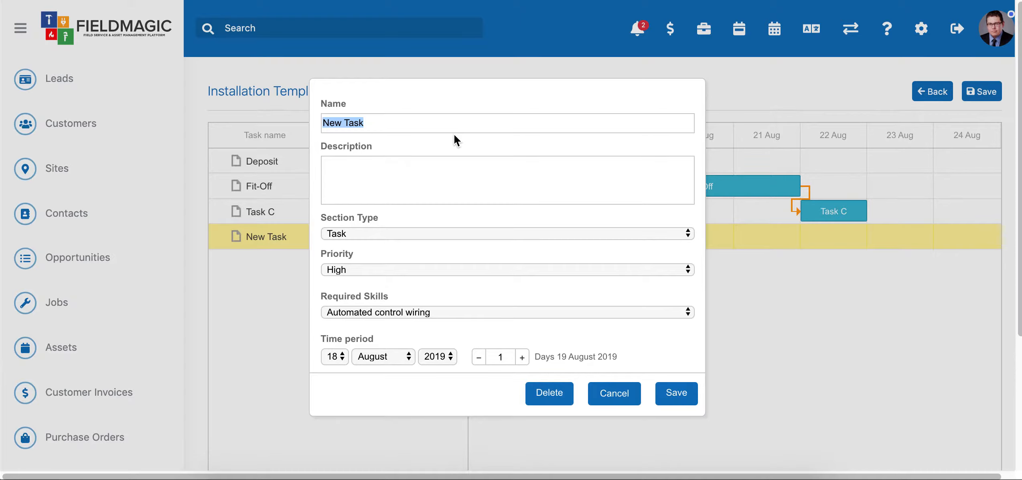
{"action": "type", "text": "Outstanding Amount"}
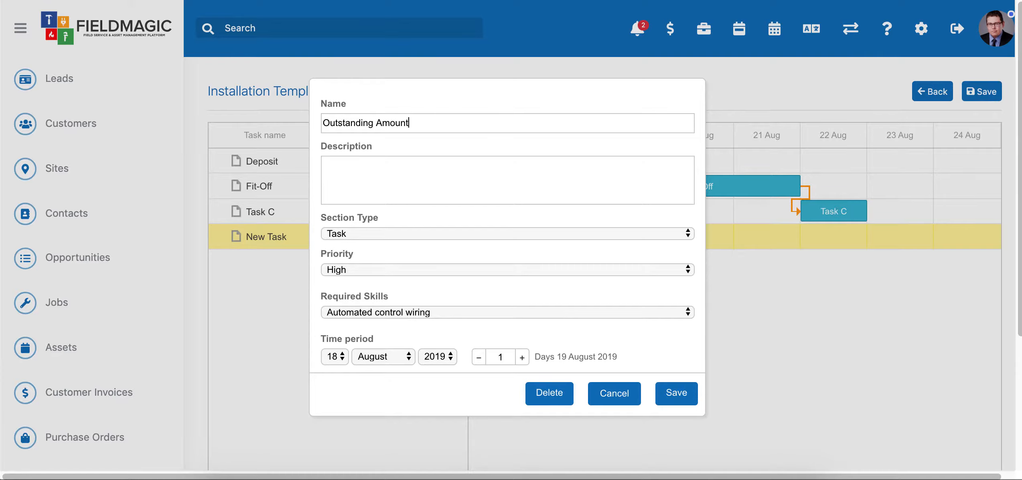
{"action": "left_click", "coordinate": [432, 232]}
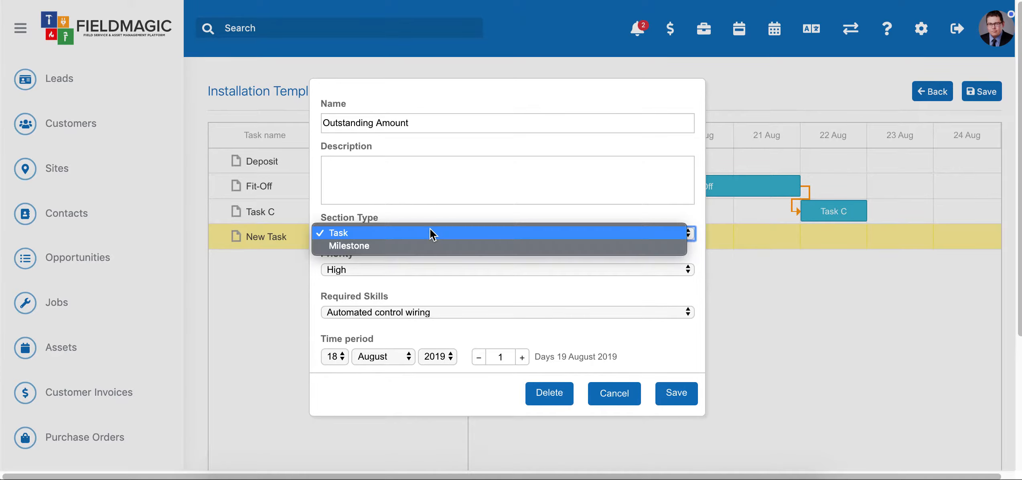
{"action": "left_click", "coordinate": [409, 246]}
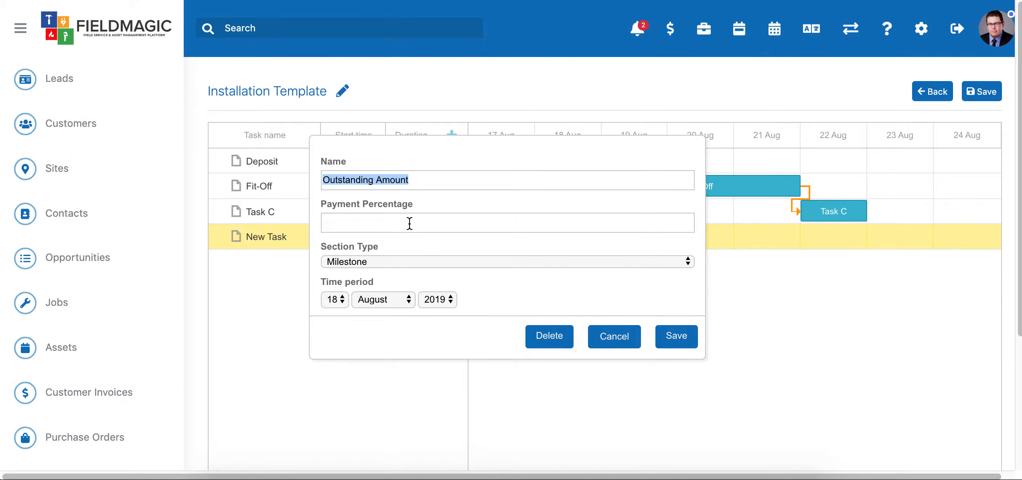
{"action": "left_click", "coordinate": [409, 223]}
{"action": "type", "text": "70"}
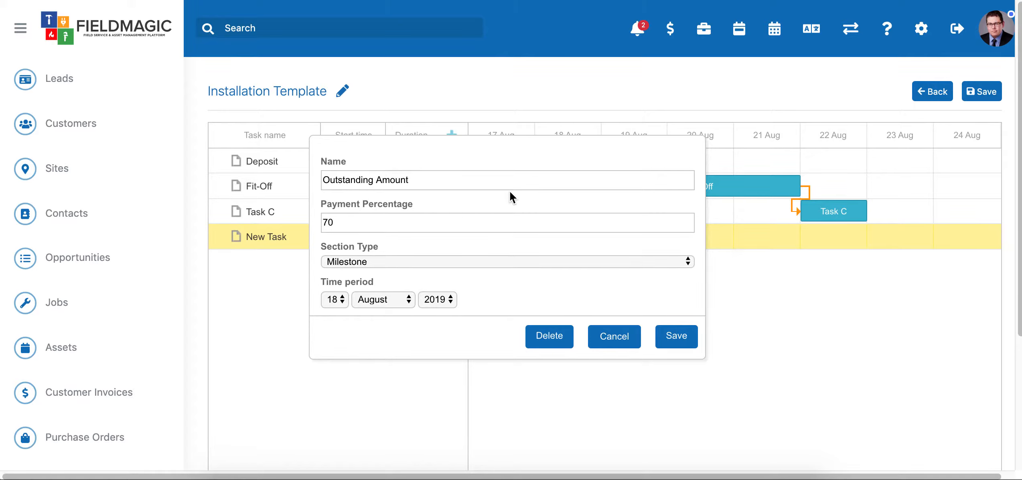
{"action": "left_click", "coordinate": [677, 336]}
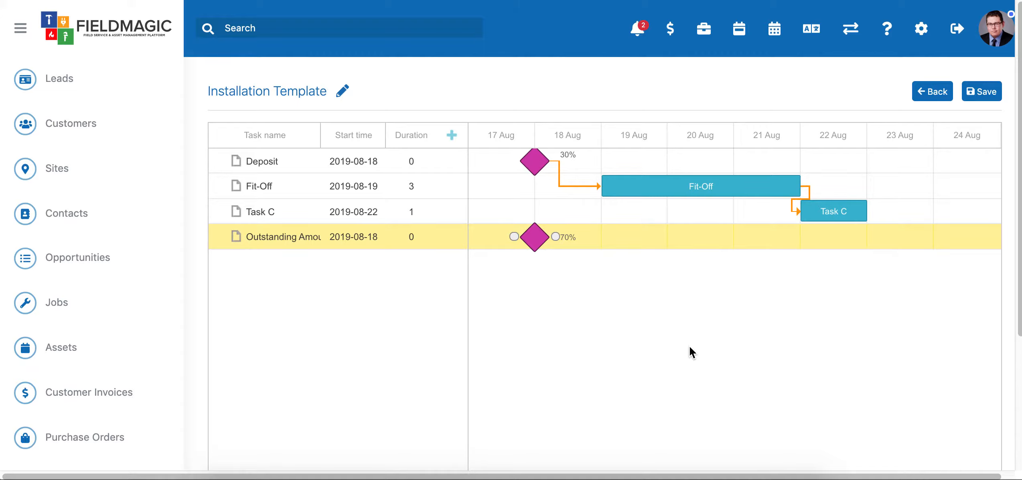
Step: Move the Outstanding Amount milestone to 24 August and link the end of Task C to it
{"action": "left_click_drag", "start_coordinate": [530, 240], "coordinate": [924, 244]}
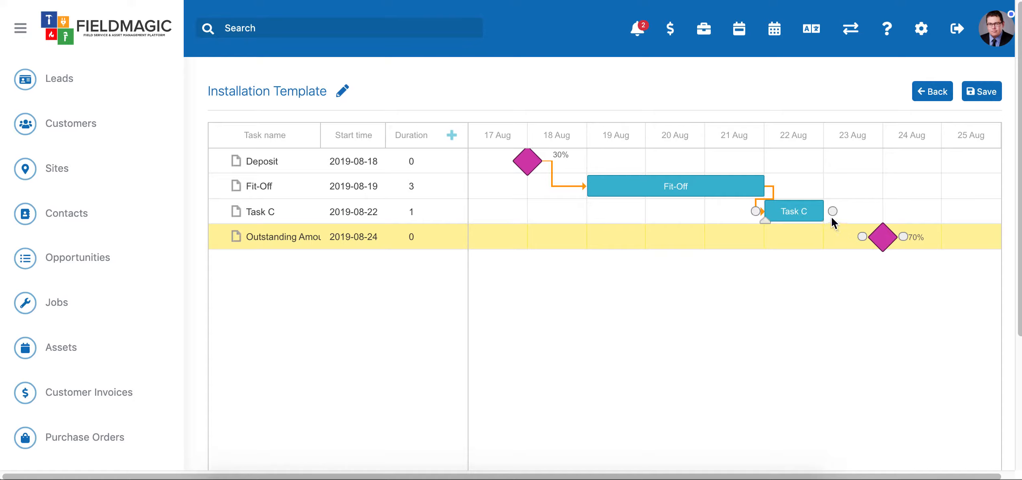
{"action": "left_click_drag", "start_coordinate": [828, 212], "coordinate": [862, 236]}
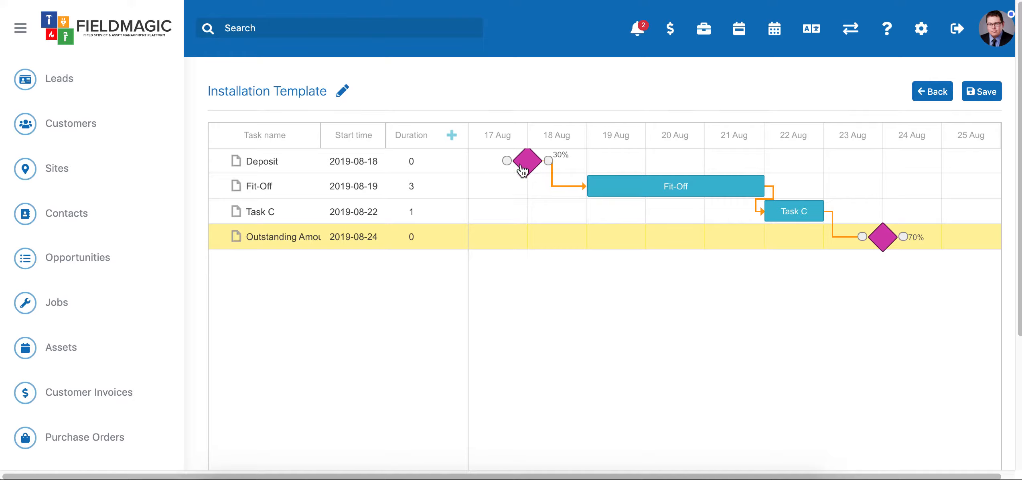
Step: Check the payment percentages of the Deposit and Outstanding Amount milestones and save the Installation Template
{"action": "mouse_move", "coordinate": [542, 165]}
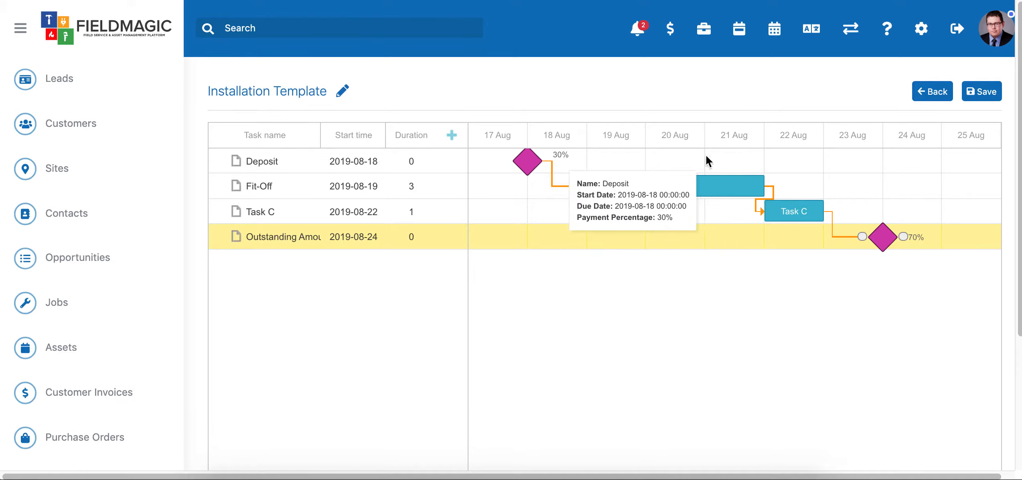
{"action": "mouse_move", "coordinate": [890, 238]}
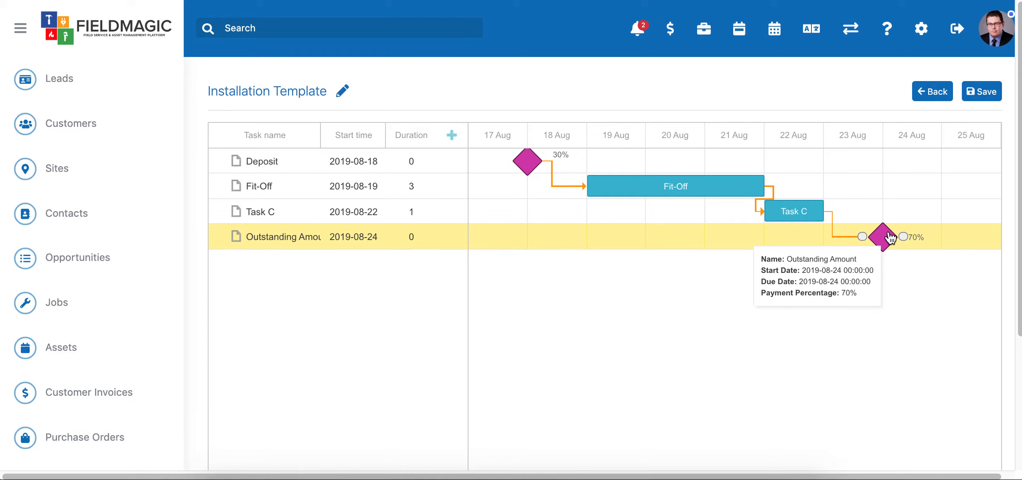
{"action": "left_click", "coordinate": [983, 96]}
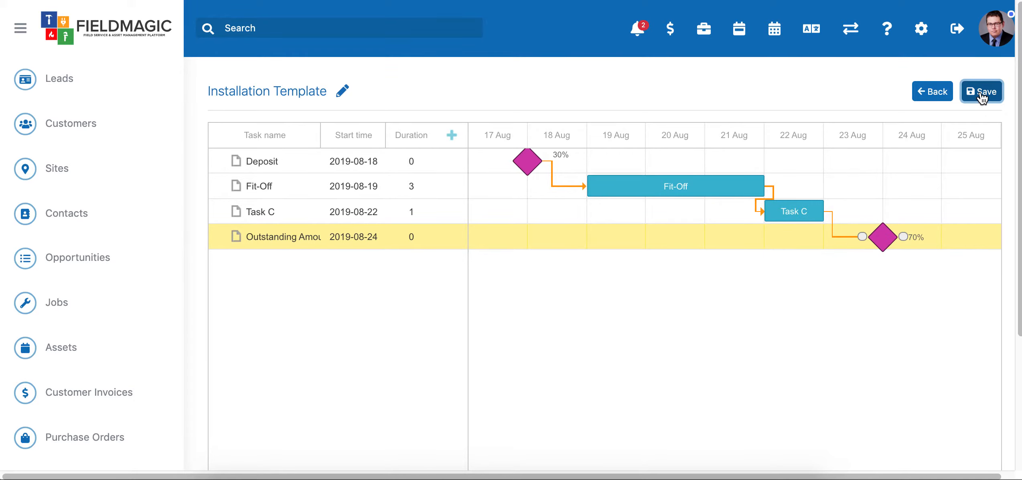